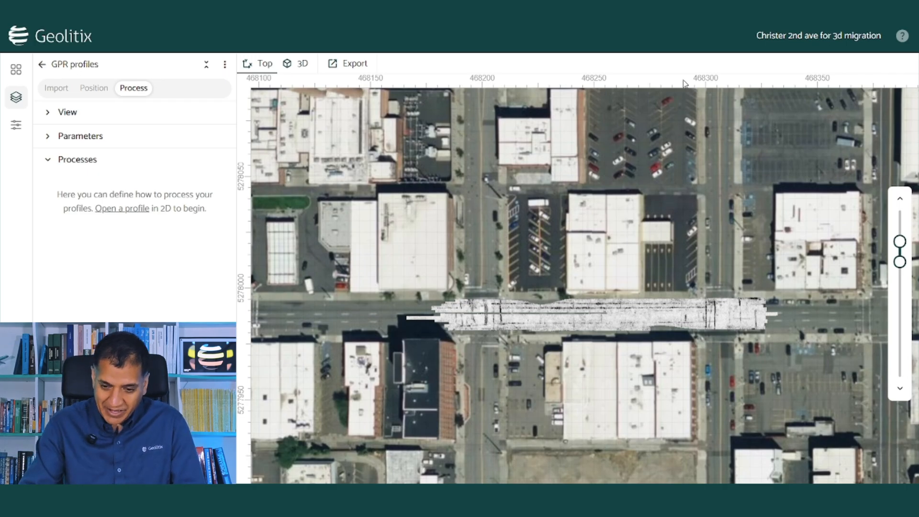
Zoom in on the GPR depth-slice strip and pan along it to see its dark linear reflections.
{"action": "scroll", "coordinate": [689, 325], "scroll_direction": "up", "scroll_amount": 2}
{"action": "scroll", "coordinate": [688, 326], "scroll_direction": "up", "scroll_amount": 2}
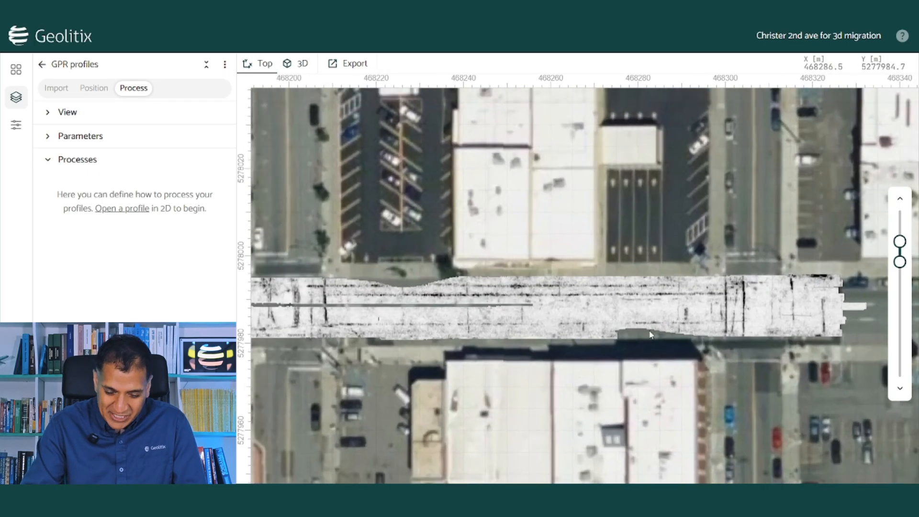
{"action": "scroll", "coordinate": [573, 341], "scroll_direction": "up", "scroll_amount": 2}
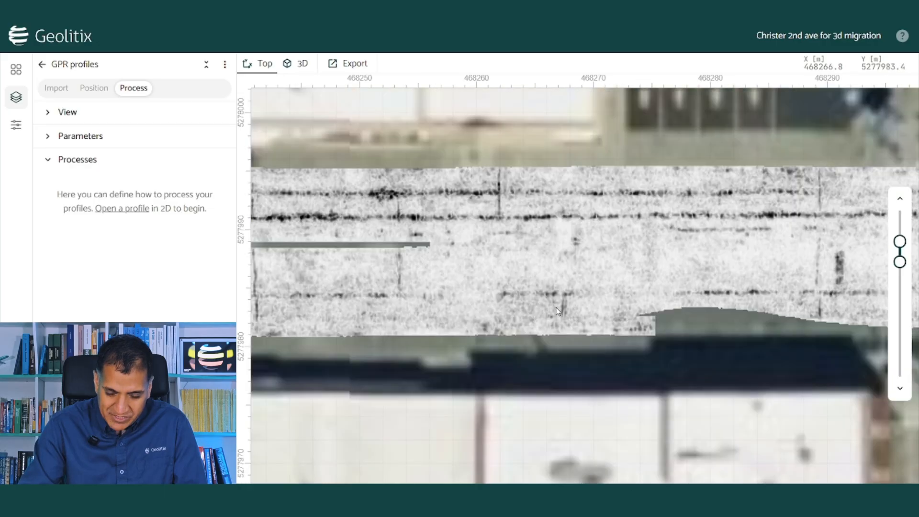
{"action": "scroll", "coordinate": [578, 303], "scroll_direction": "down", "scroll_amount": 1}
{"action": "left_click_drag", "start_coordinate": [471, 270], "coordinate": [588, 268]}
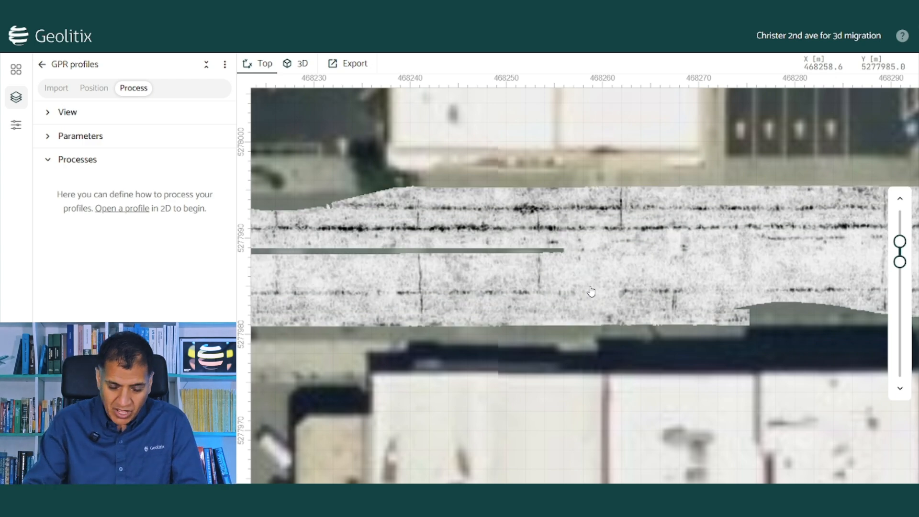
{"action": "scroll", "coordinate": [471, 232], "scroll_direction": "down", "scroll_amount": 1}
{"action": "scroll", "coordinate": [471, 232], "scroll_direction": "down", "scroll_amount": 1}
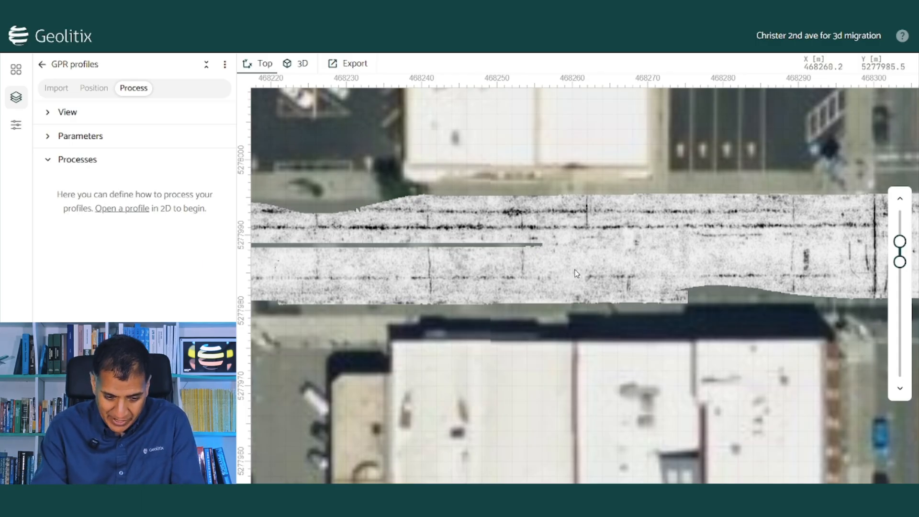
Narrow the depth slider to a single slice at about 129.09 cm.
{"action": "mouse_move", "coordinate": [900, 262]}
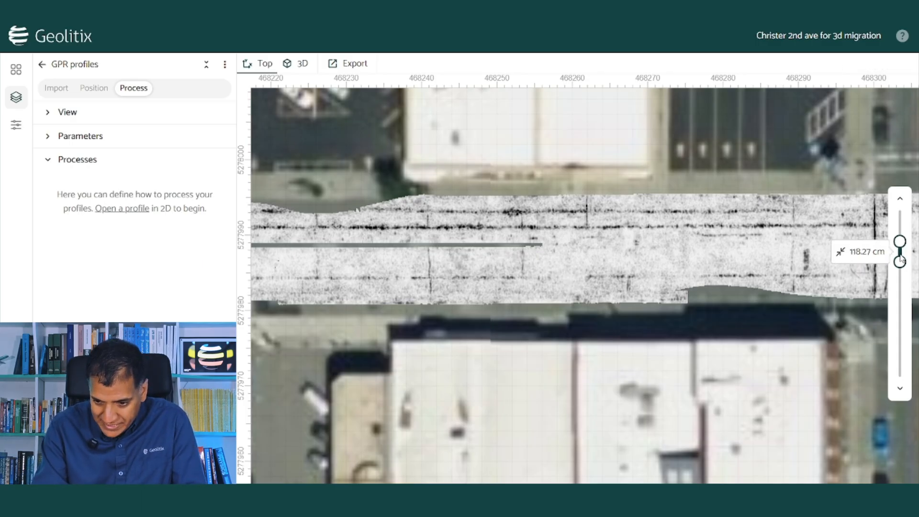
{"action": "mouse_move", "coordinate": [901, 259]}
{"action": "left_mouse_down"}
{"action": "mouse_move", "coordinate": [901, 247]}
{"action": "mouse_move", "coordinate": [911, 274]}
{"action": "mouse_move", "coordinate": [910, 250]}
{"action": "mouse_move", "coordinate": [910, 259]}
{"action": "left_mouse_up"}
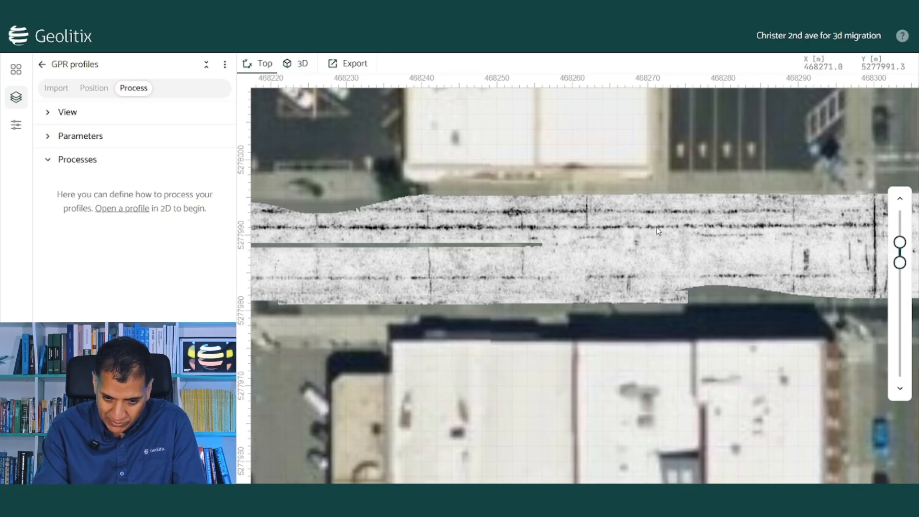
{"action": "mouse_move", "coordinate": [903, 264]}
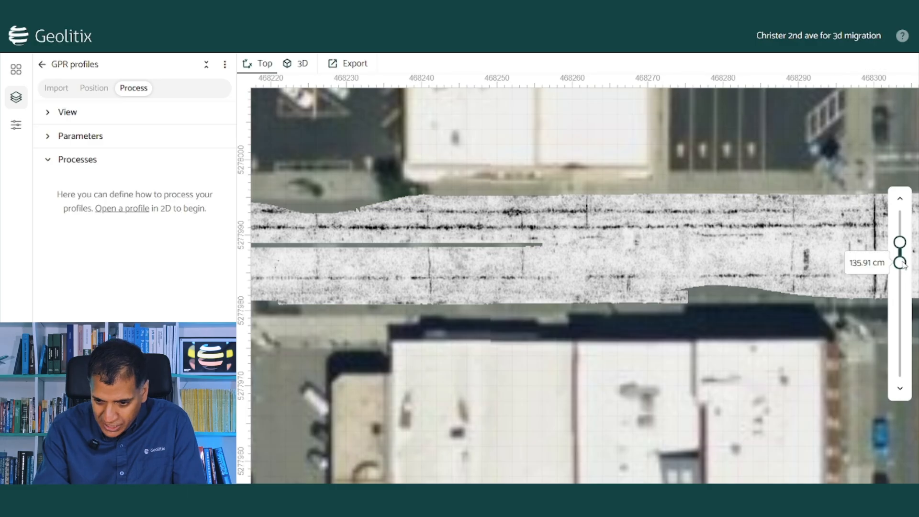
{"action": "left_click_drag", "start_coordinate": [903, 267], "coordinate": [900, 246]}
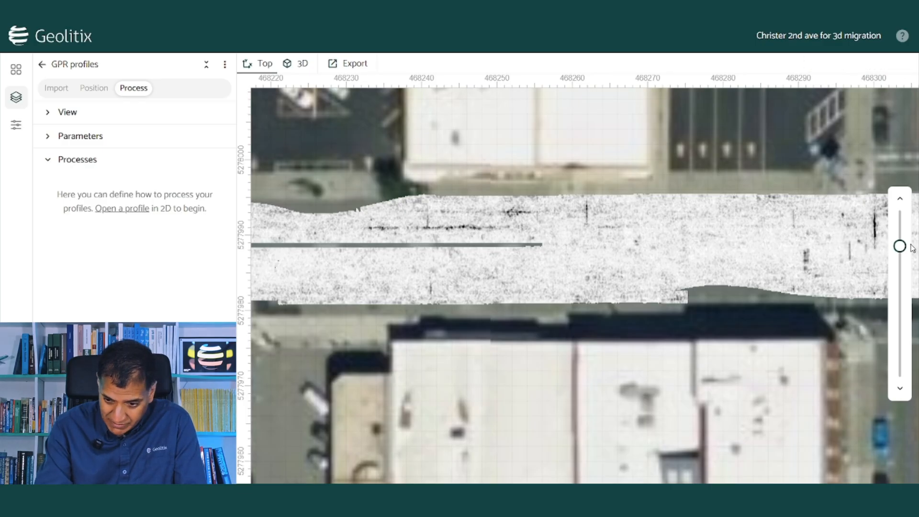
{"action": "mouse_move", "coordinate": [905, 248]}
{"action": "left_click_drag", "start_coordinate": [904, 249], "coordinate": [904, 254]}
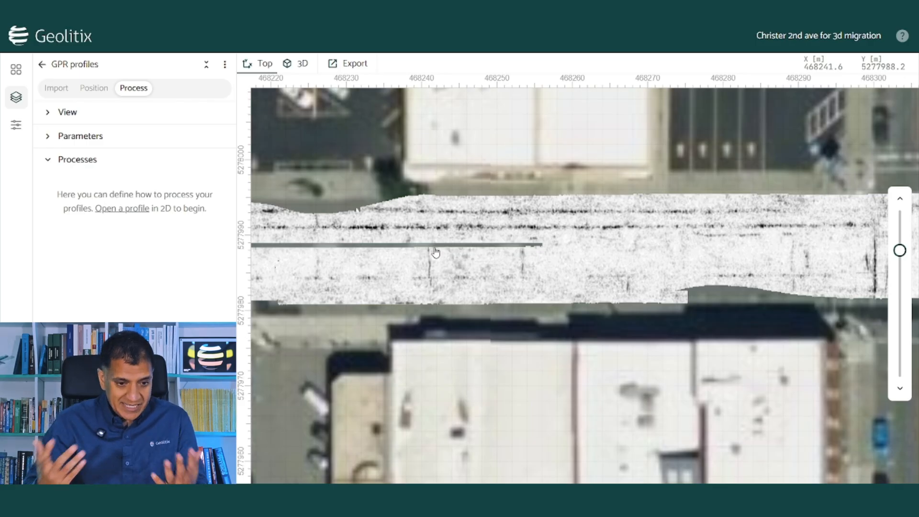
Add a new polyline layer colored pink (#E26EE2).
{"action": "left_click", "coordinate": [40, 66]}
{"action": "left_click", "coordinate": [133, 155]}
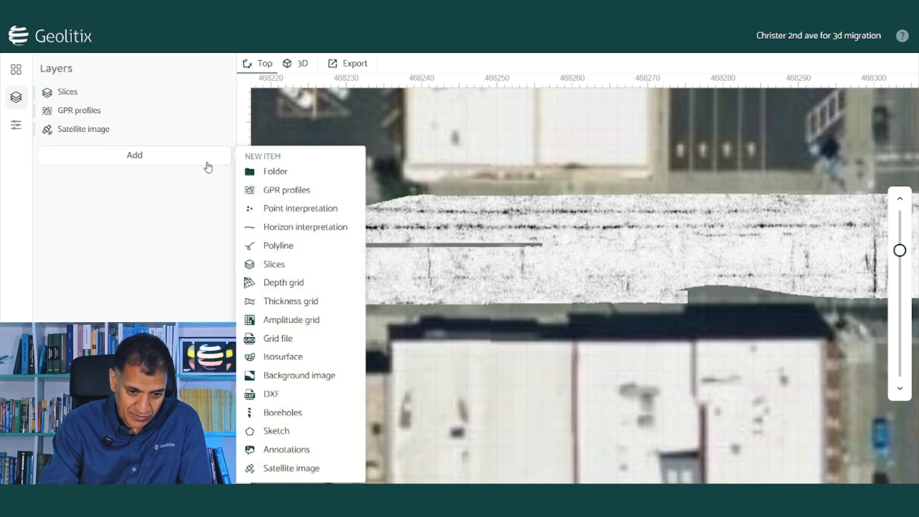
{"action": "left_click", "coordinate": [294, 244]}
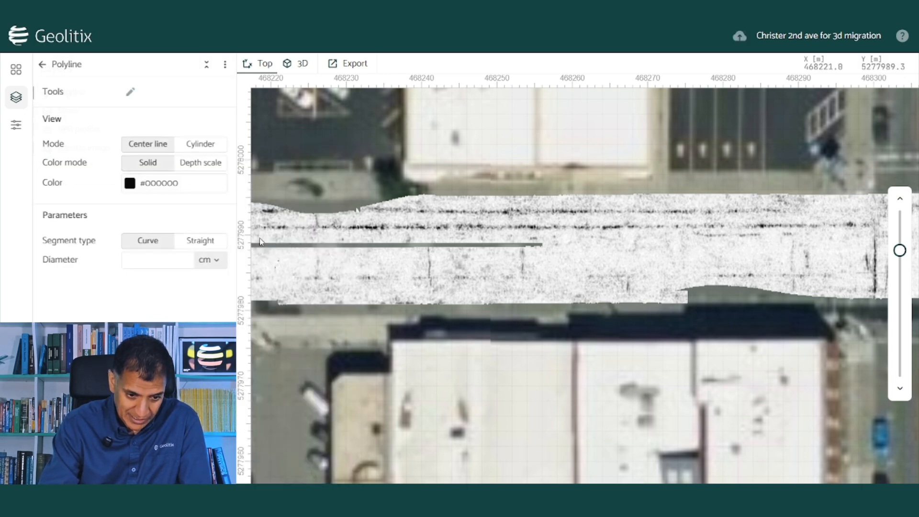
{"action": "left_click", "coordinate": [167, 188]}
{"action": "left_click", "coordinate": [325, 196]}
{"action": "left_click", "coordinate": [119, 263]}
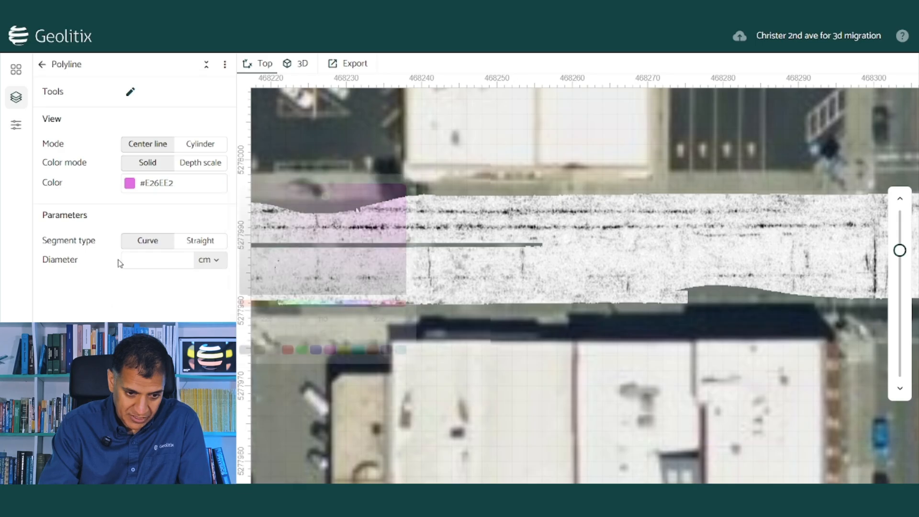
Trace the polyline with three points along the reflection, adjusting slice depth, and finish it.
{"action": "left_click", "coordinate": [130, 91]}
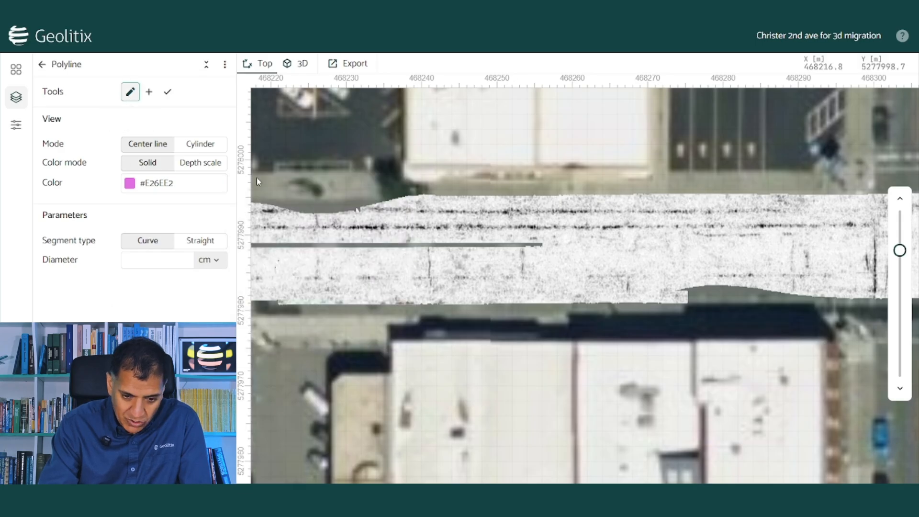
{"action": "left_click", "coordinate": [320, 227]}
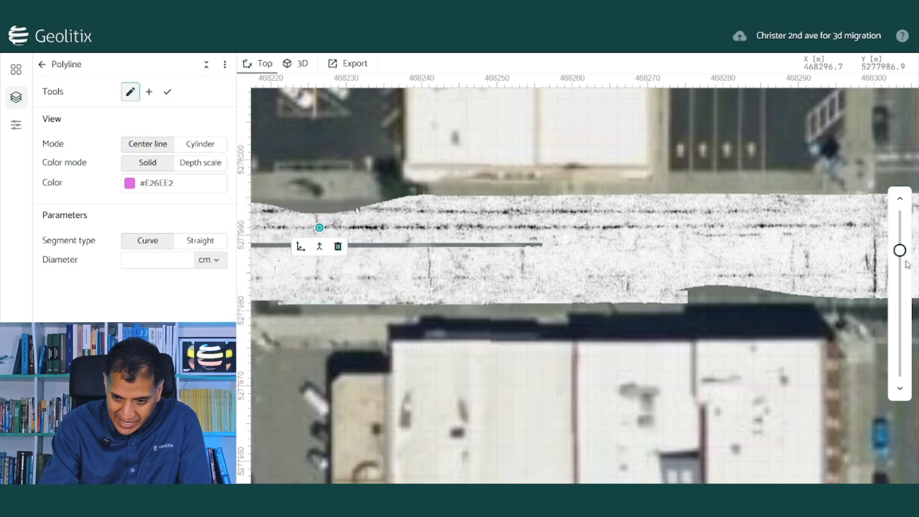
{"action": "mouse_move", "coordinate": [898, 252]}
{"action": "left_click_drag", "start_coordinate": [899, 254], "coordinate": [899, 249]}
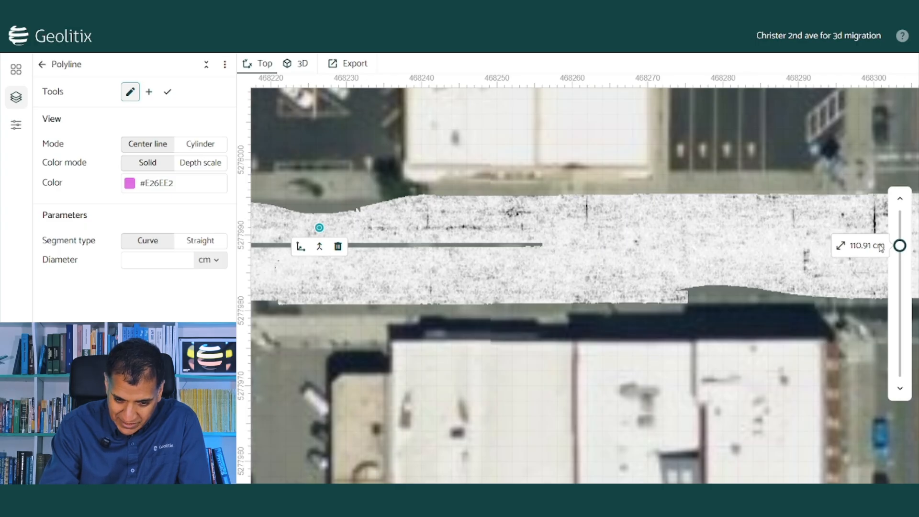
{"action": "left_click", "coordinate": [465, 228]}
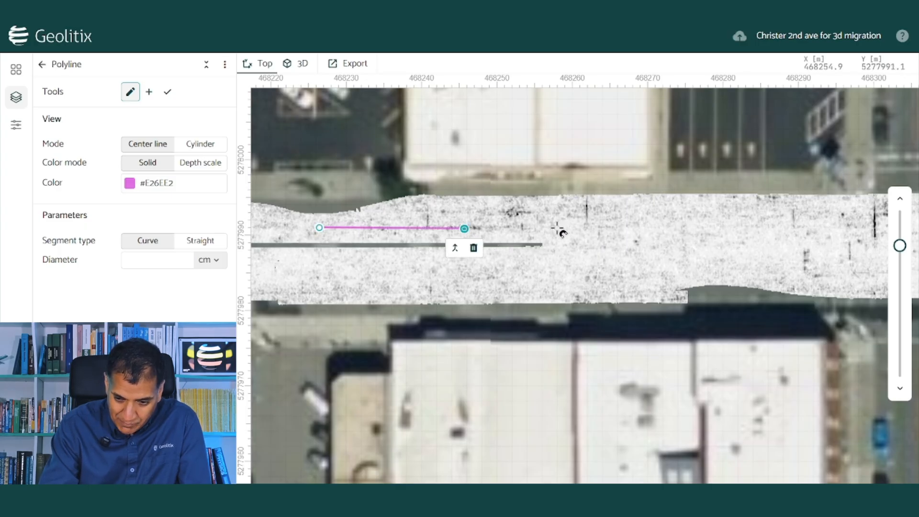
{"action": "mouse_move", "coordinate": [900, 246]}
{"action": "left_click_drag", "start_coordinate": [899, 249], "coordinate": [900, 253]}
{"action": "left_click", "coordinate": [809, 228]}
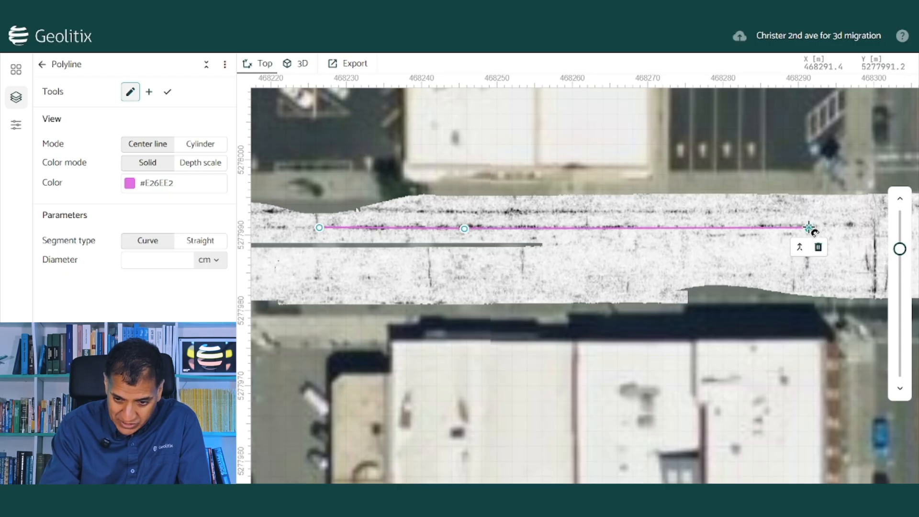
{"action": "left_click", "coordinate": [170, 98]}
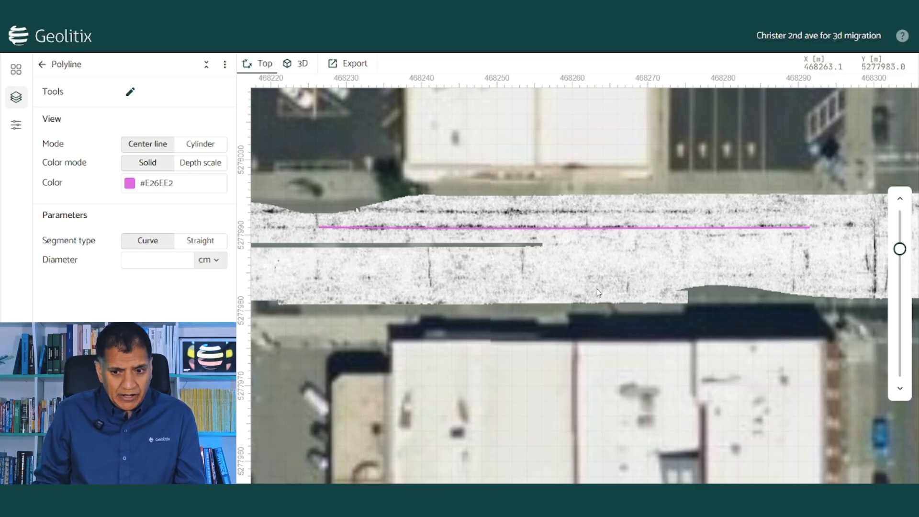
Delete the pink polyline layer.
{"action": "left_click", "coordinate": [224, 64]}
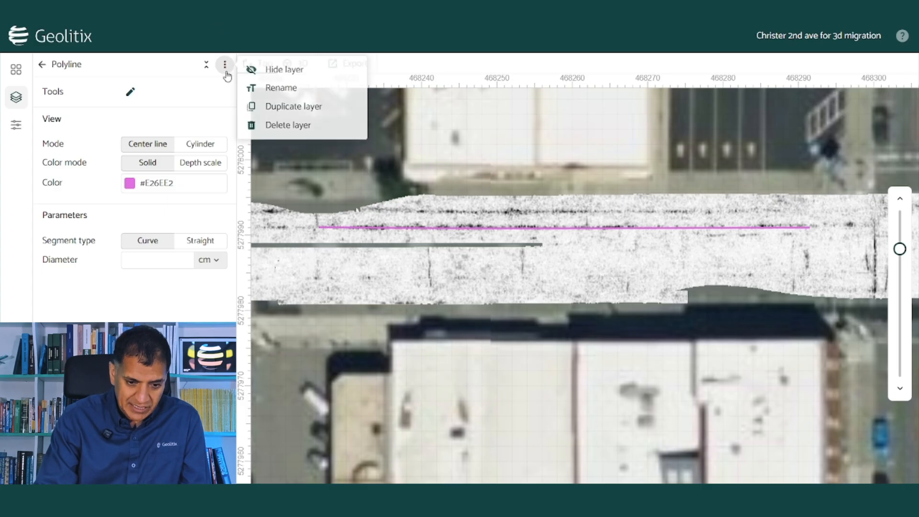
{"action": "left_click", "coordinate": [284, 126]}
{"action": "left_click", "coordinate": [555, 295]}
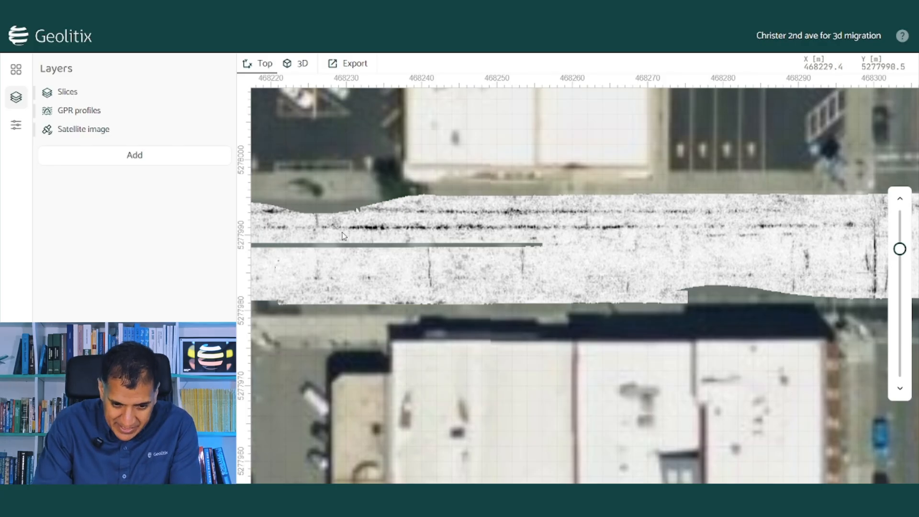
Draw a two-point virtual profile along the dark reflection and show its radargram.
{"action": "scroll", "coordinate": [342, 232], "scroll_direction": "up", "scroll_amount": 1}
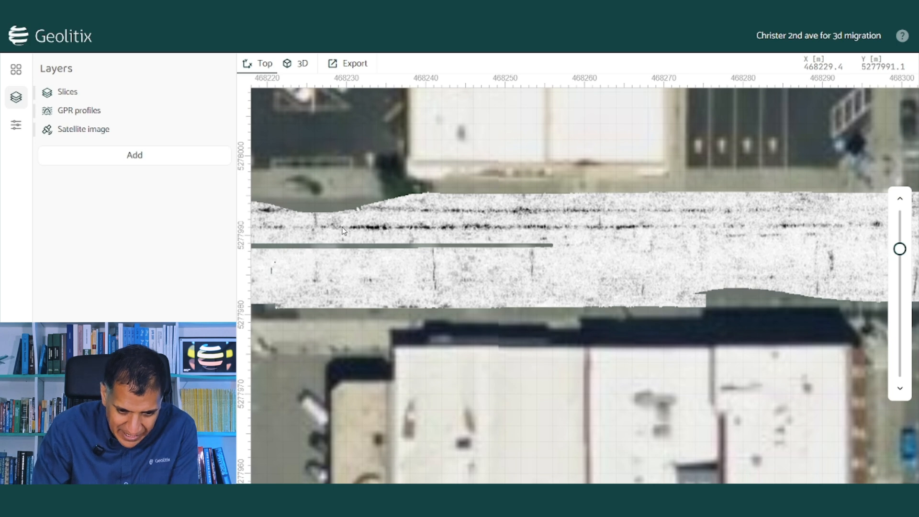
{"action": "right_click", "coordinate": [343, 230]}
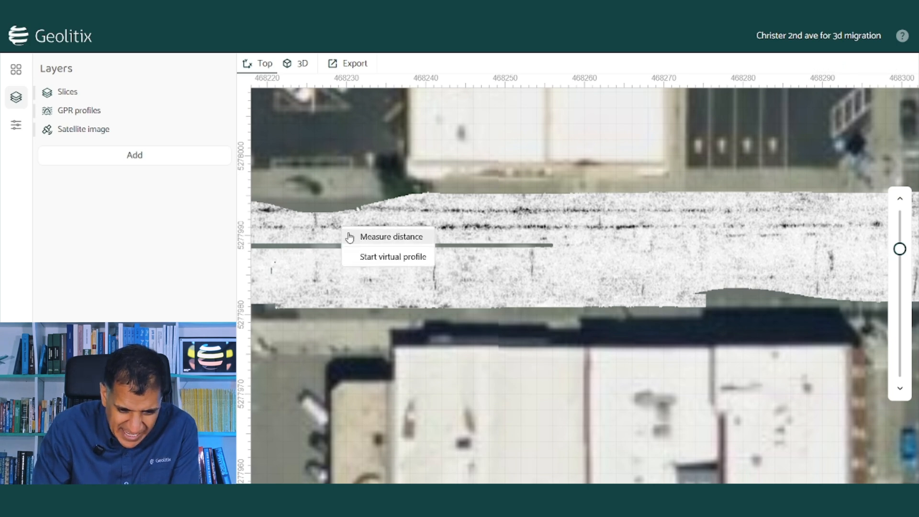
{"action": "left_click", "coordinate": [375, 260]}
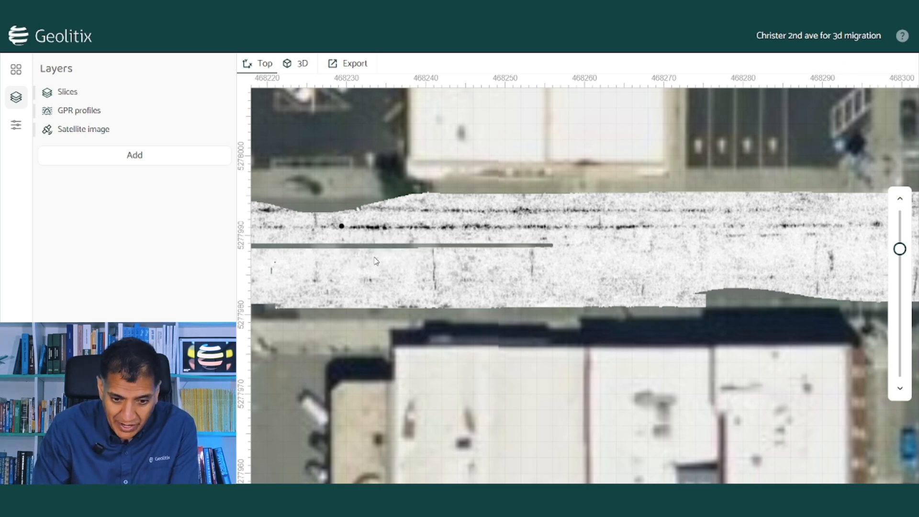
{"action": "left_click", "coordinate": [834, 226]}
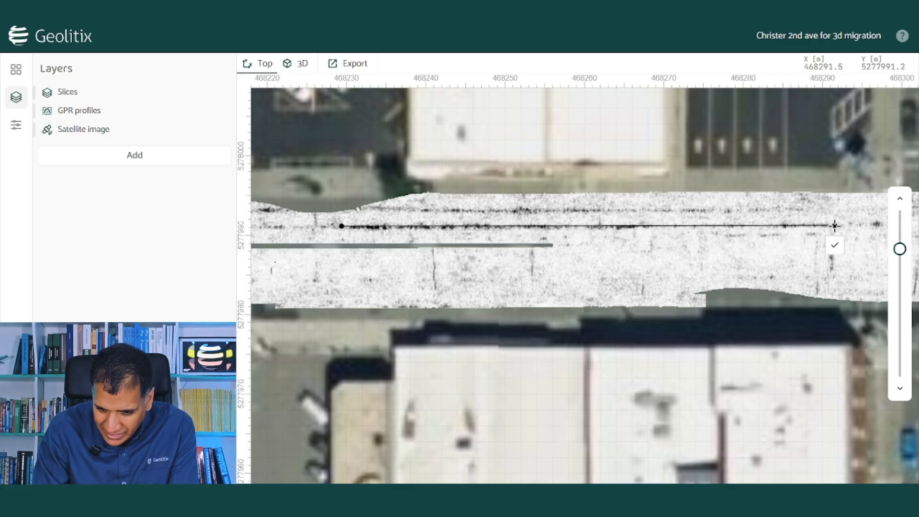
{"action": "left_click", "coordinate": [835, 247]}
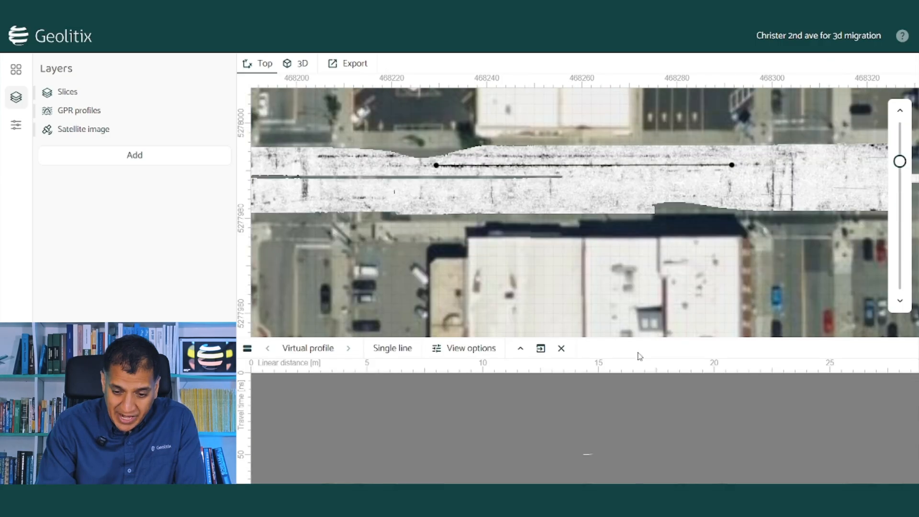